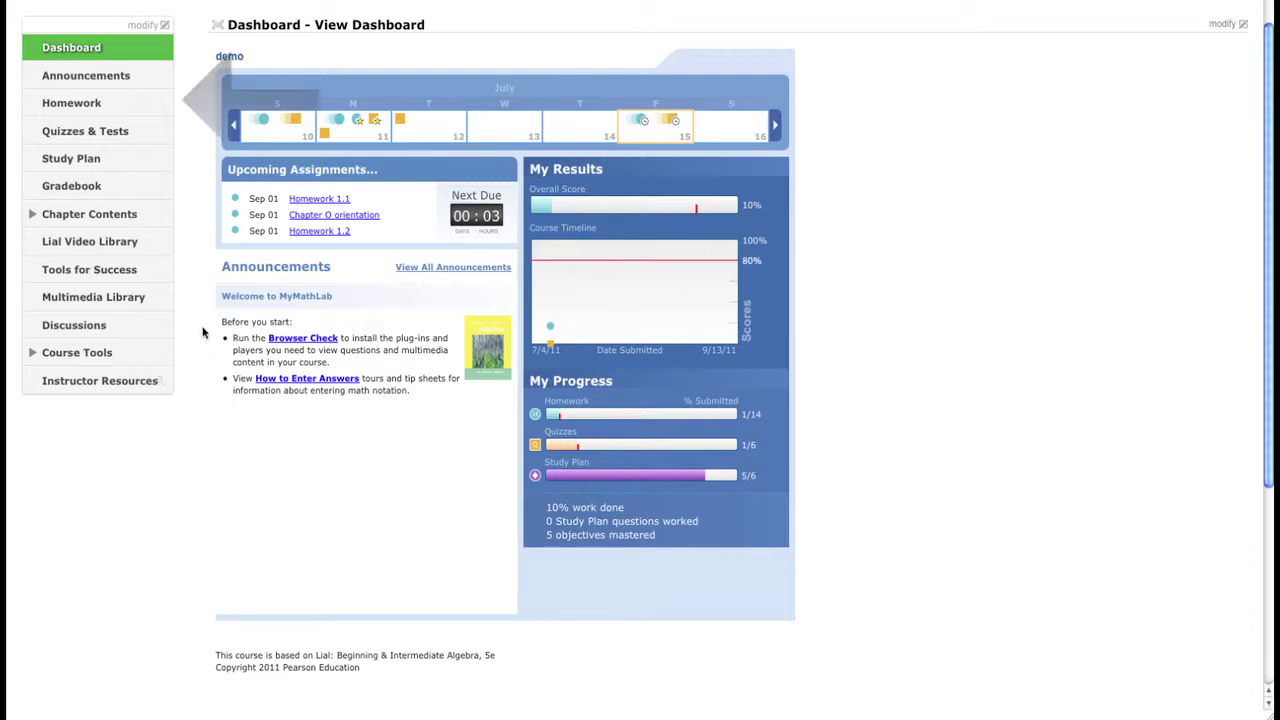
Step: Go to Homework and choose Manage Homework to list all assignments with their dates
left_click(108, 105)
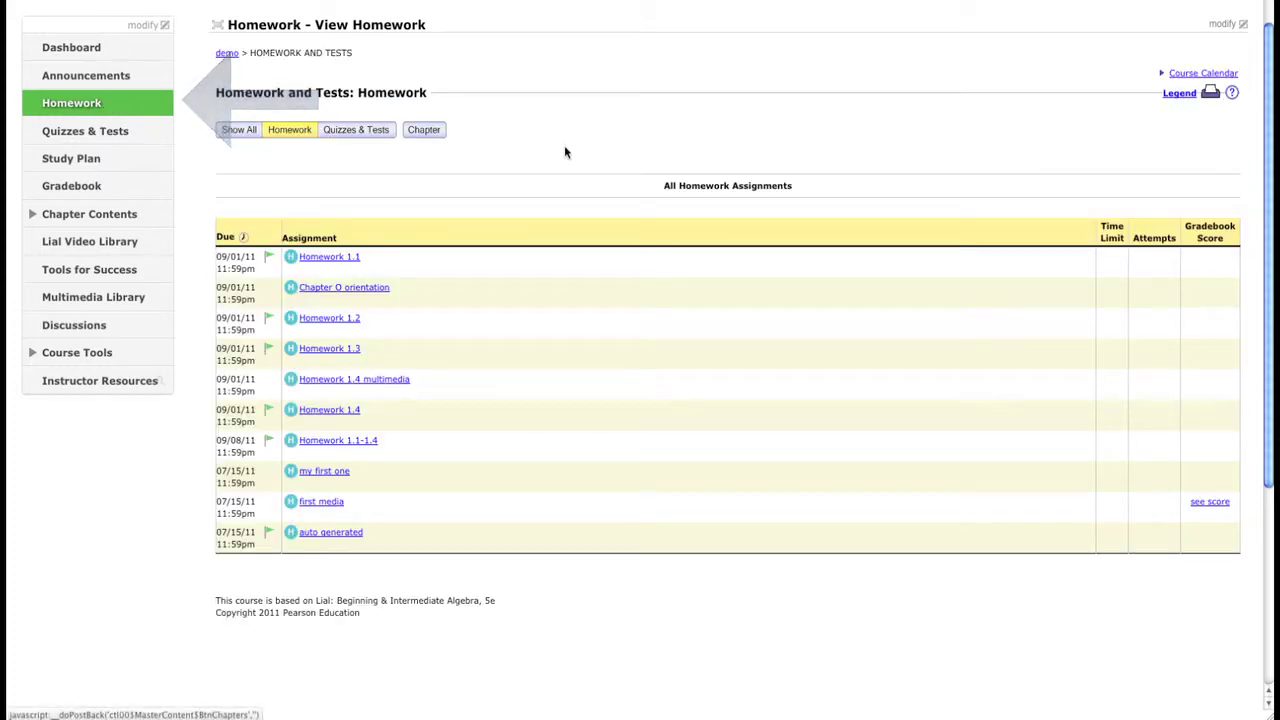
left_click(1226, 27)
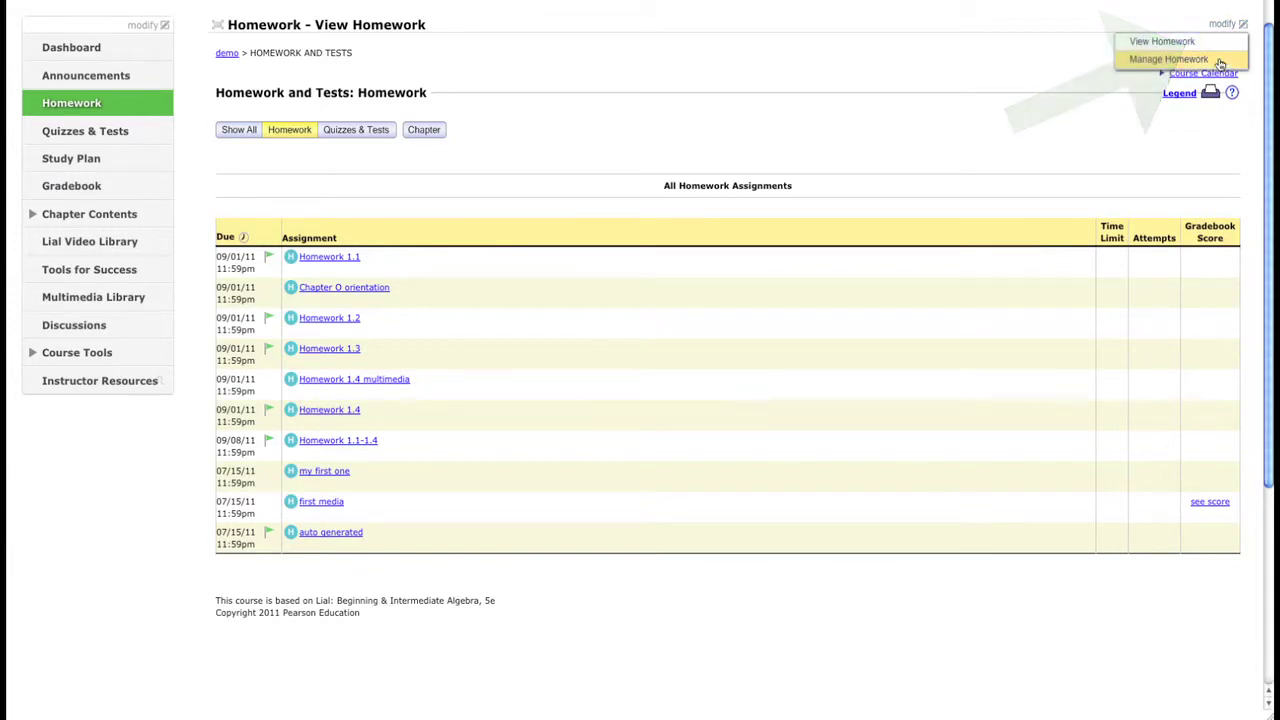
left_click(1218, 60)
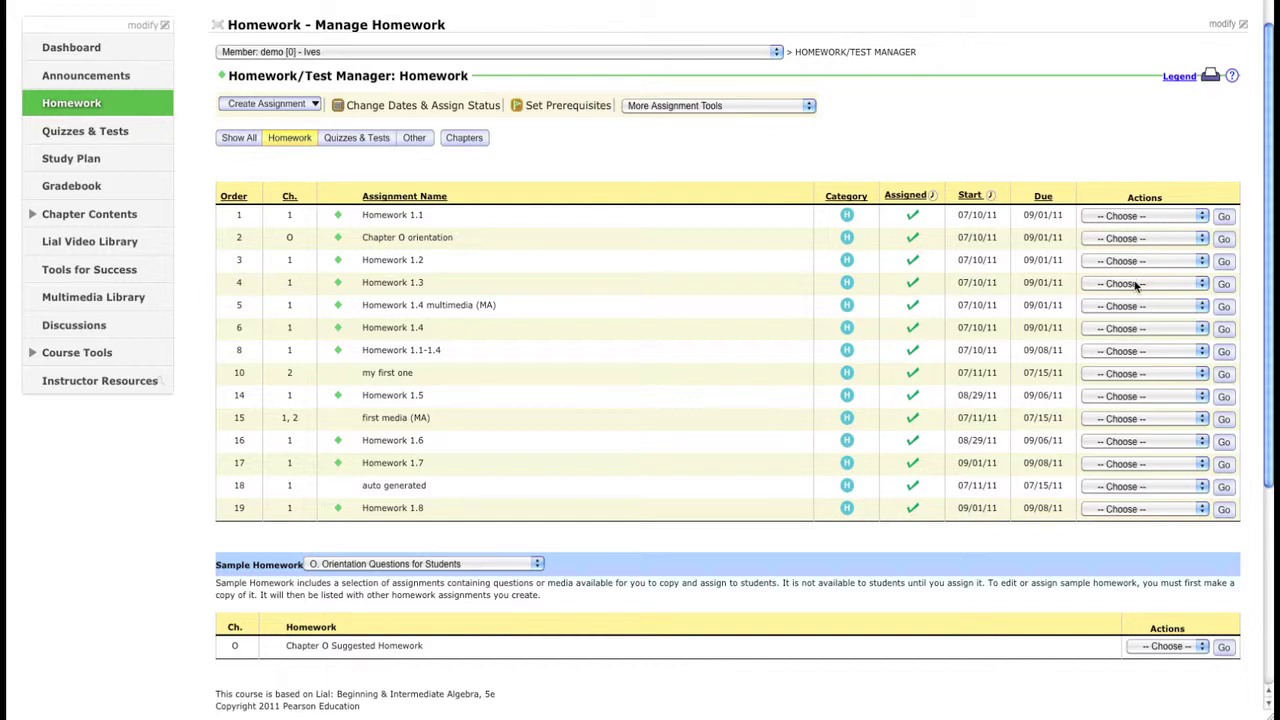
Step: Open Change Dates & Assign Status to view each homework's status and dates
left_click(394, 108)
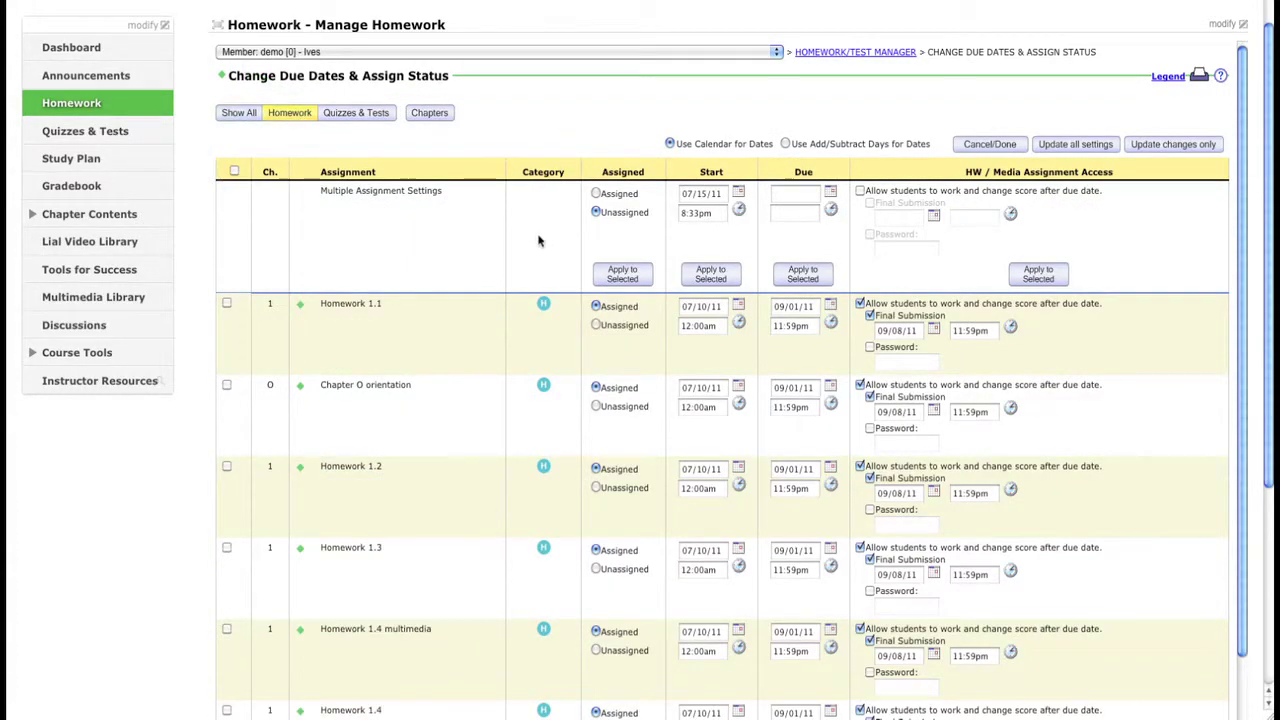
scroll(538, 240, "down", 3)
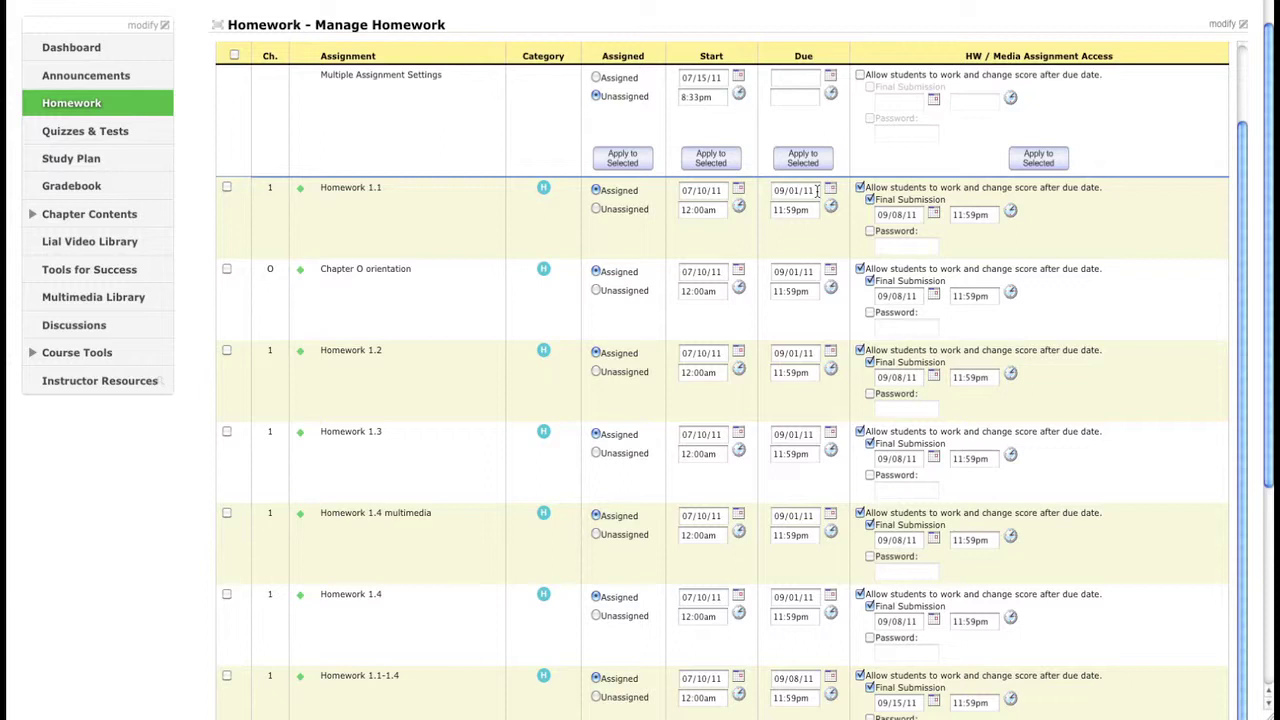
left_click_drag(817, 190, 768, 190)
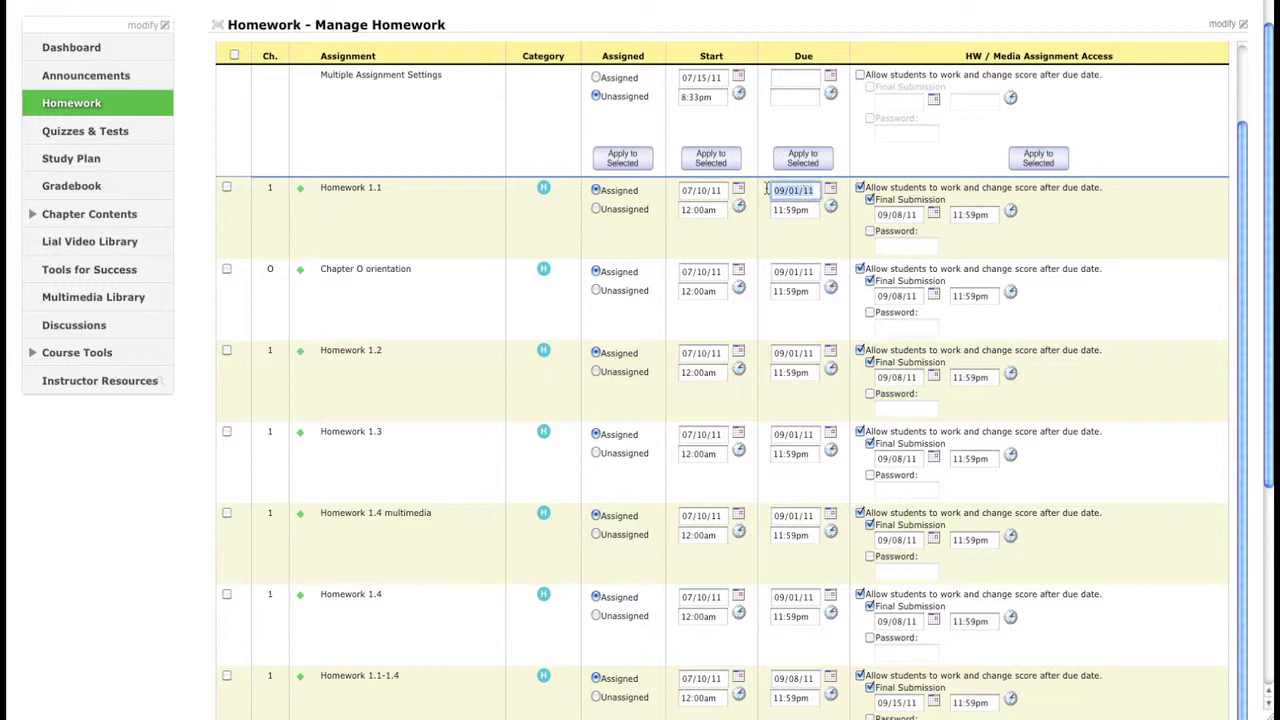
left_click(831, 190)
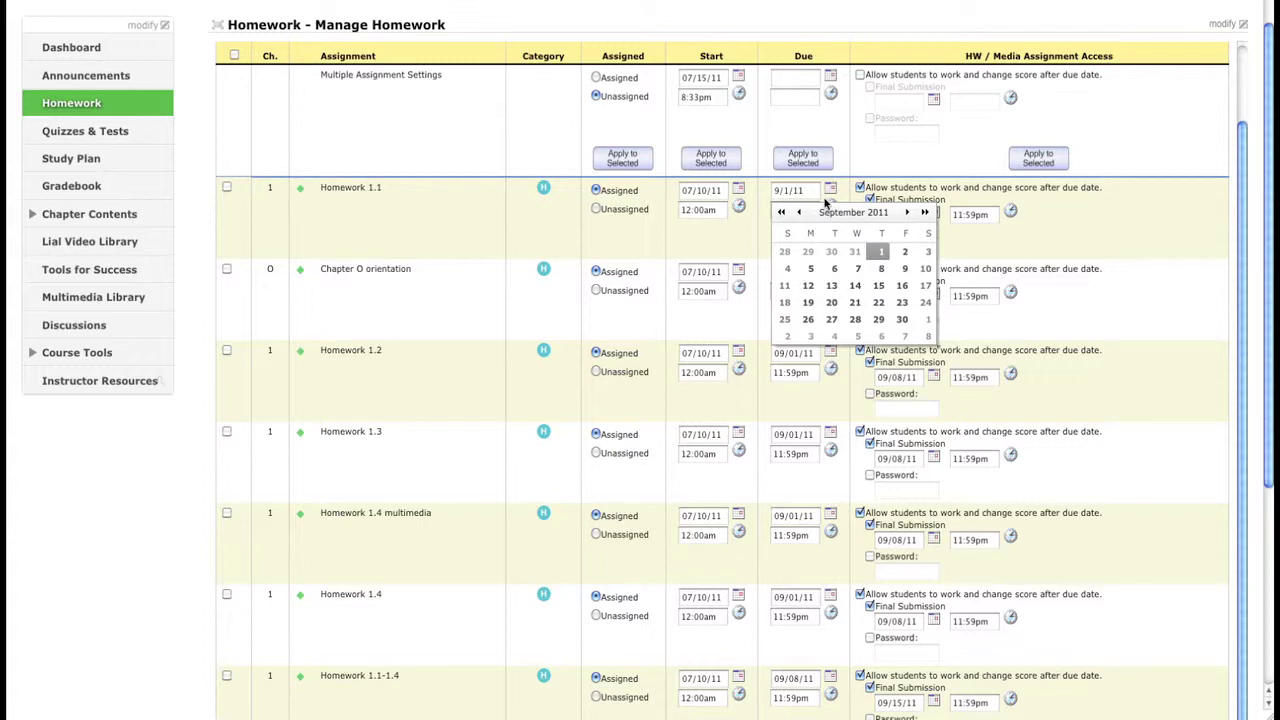
left_click(768, 195)
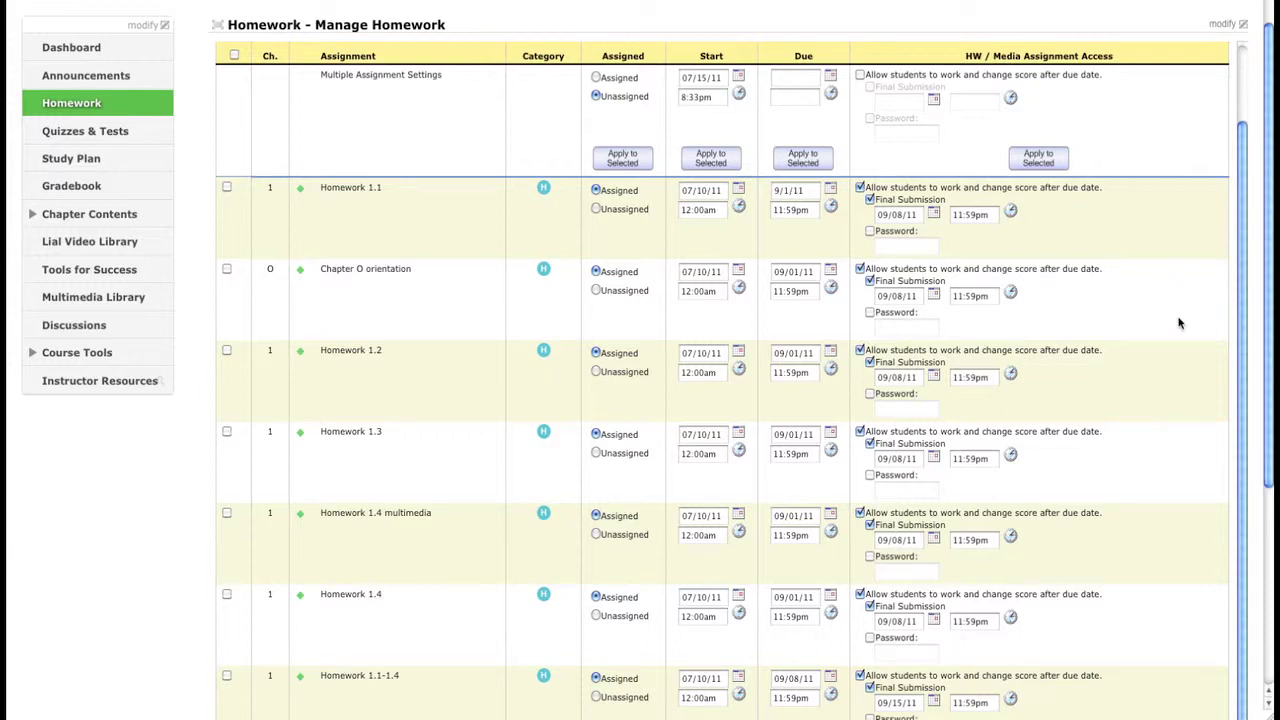
scroll(1178, 322, "up", 2)
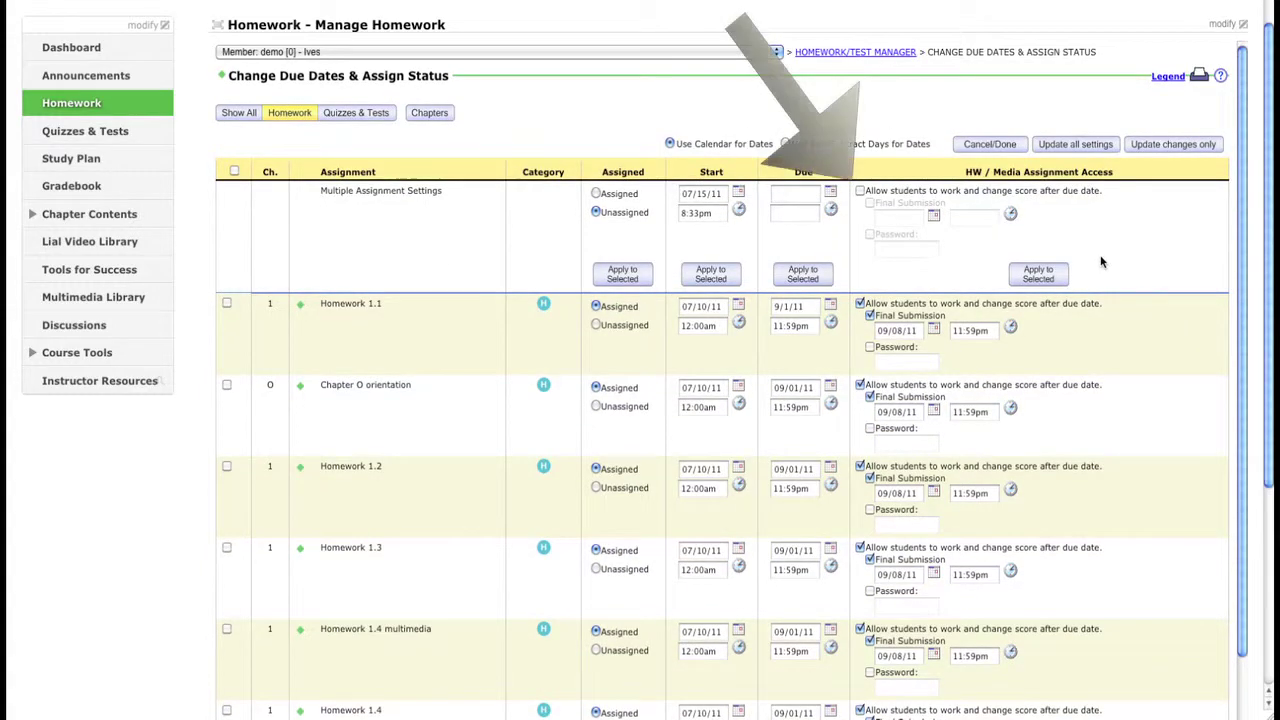
Step: Tick 'Allow students to work' and Password, then select all homework assignments
left_click(860, 191)
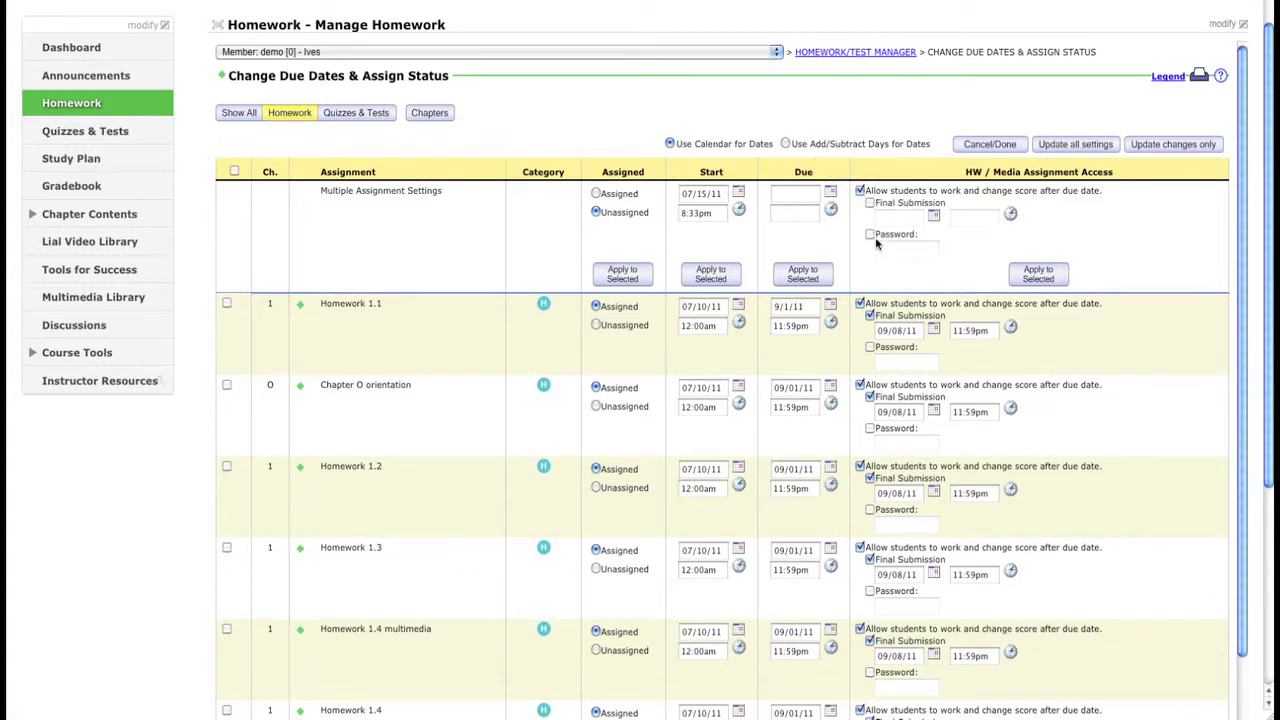
left_click(870, 235)
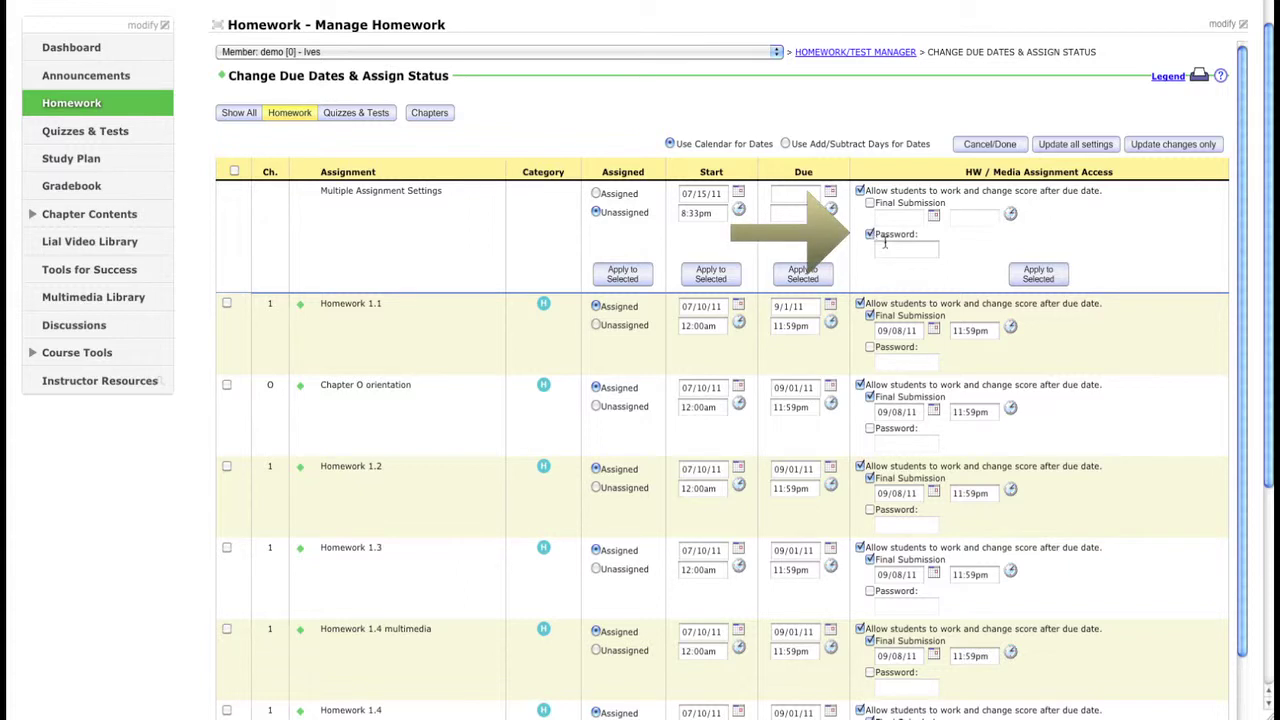
left_click(227, 303)
left_click(233, 172)
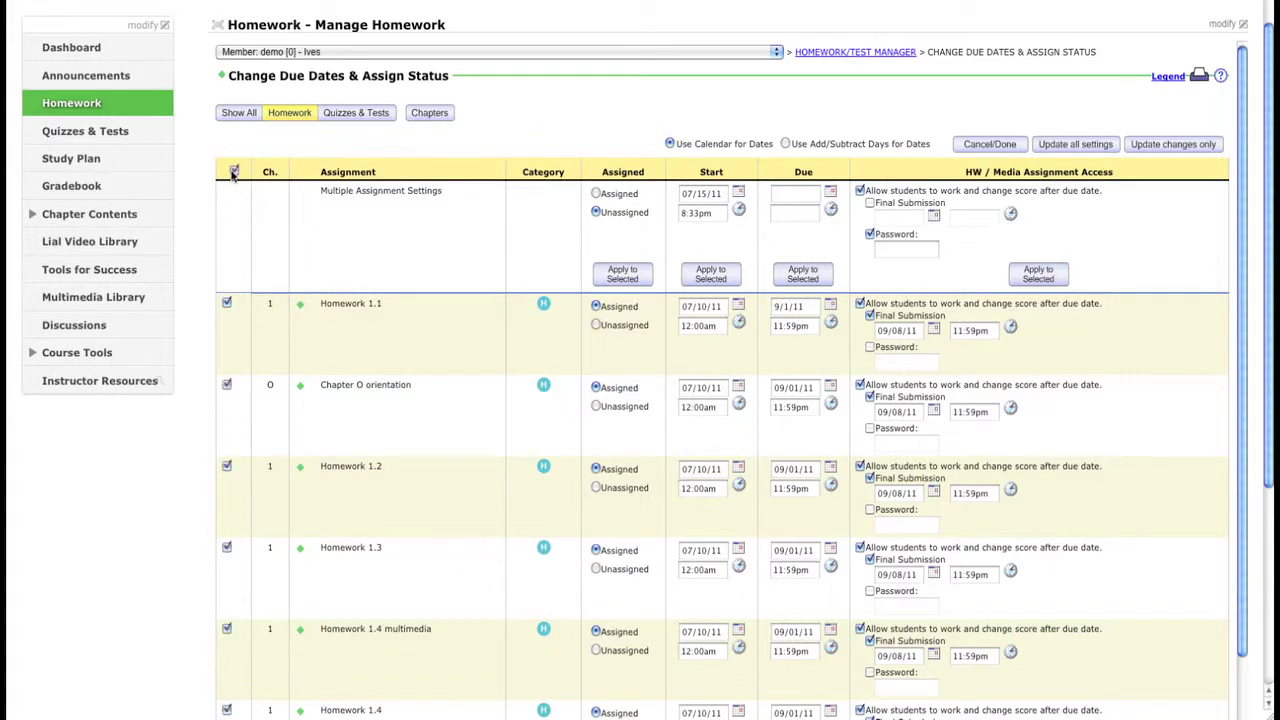
left_click(234, 172)
left_click(234, 172)
left_click(227, 385)
left_click(227, 304)
left_click(227, 385)
Step: Enter the late-work password and apply it to all selected homework assignments
left_click(892, 252)
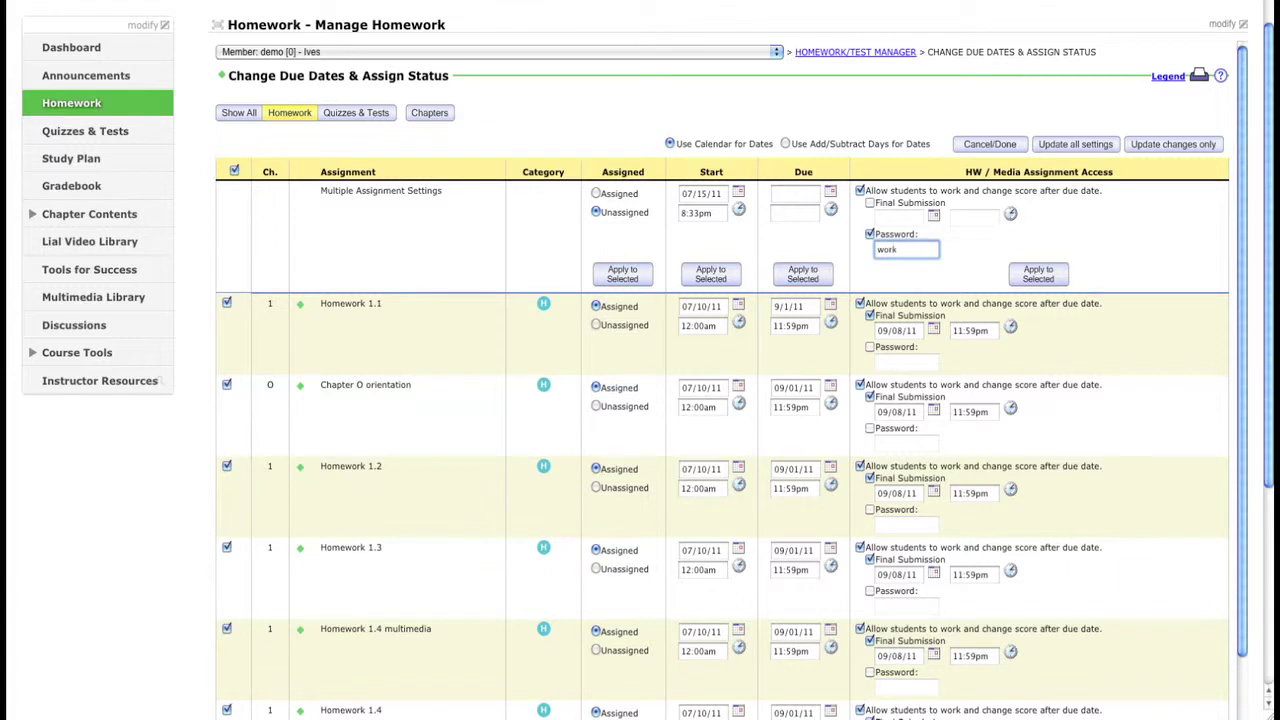
left_click(1060, 278)
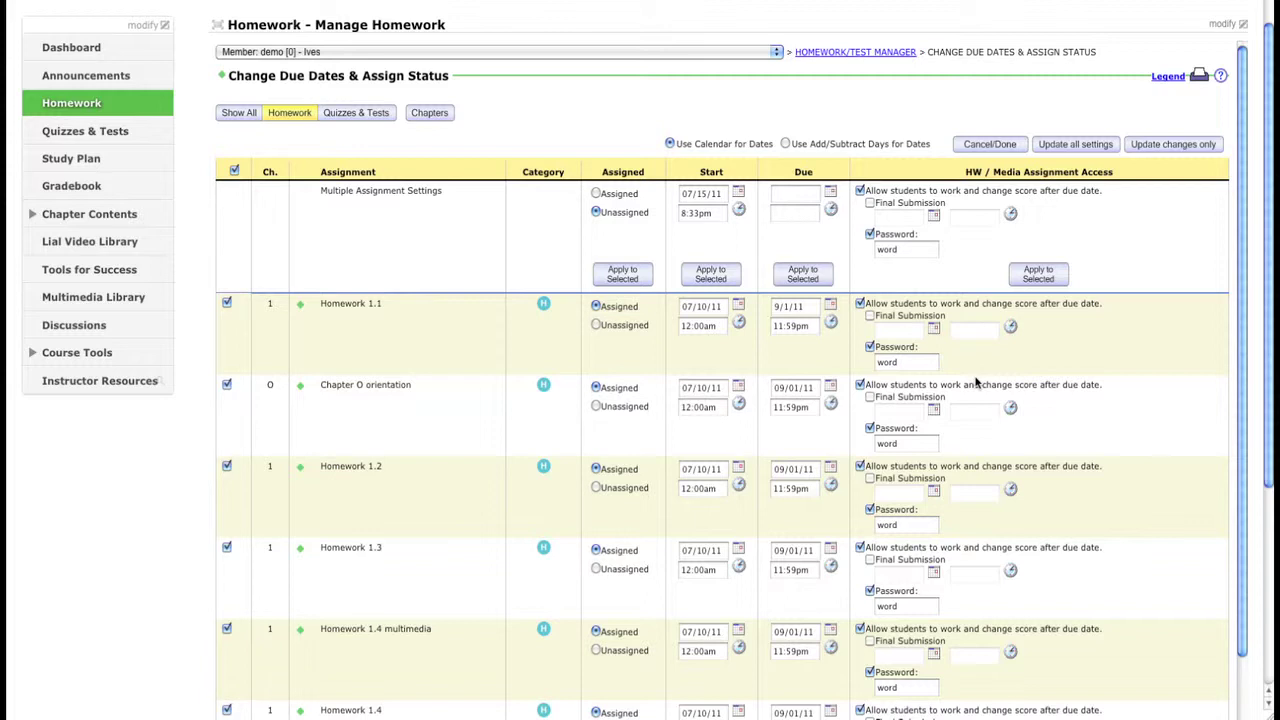
scroll(977, 383, "down", 2)
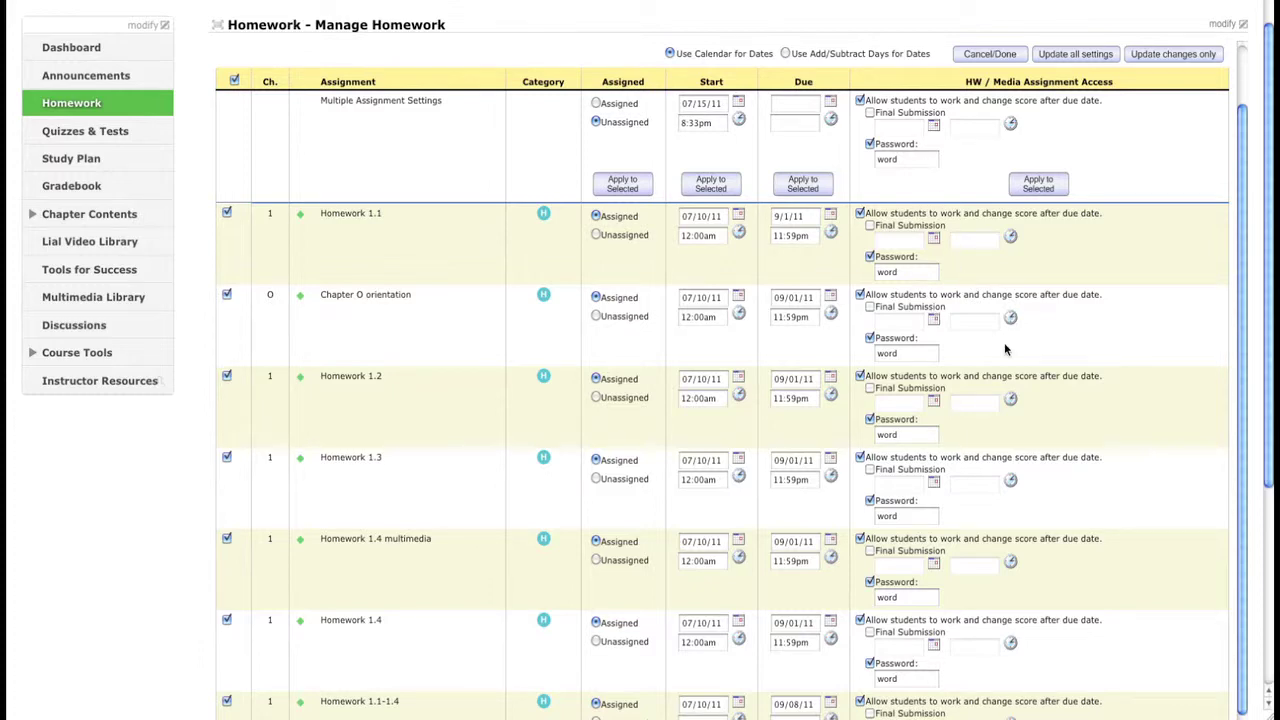
scroll(1005, 348, "down", 5)
scroll(1005, 348, "down", 3)
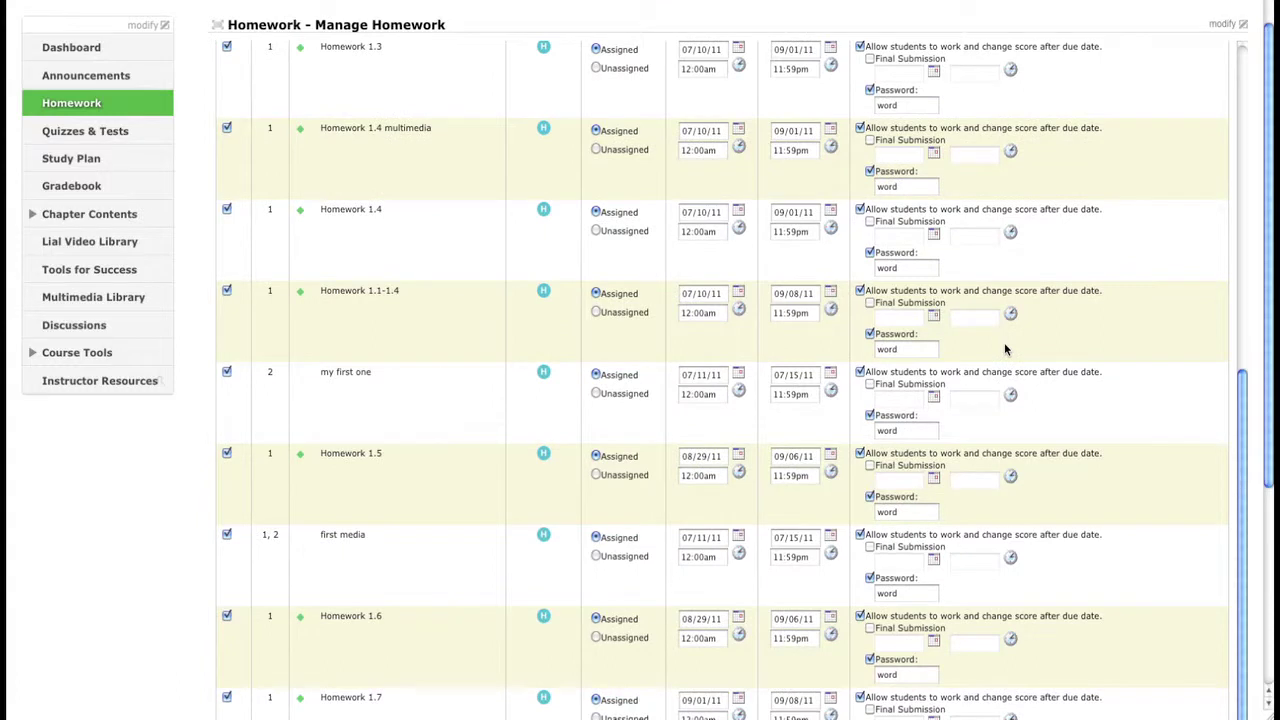
scroll(1118, 362, "down", 6)
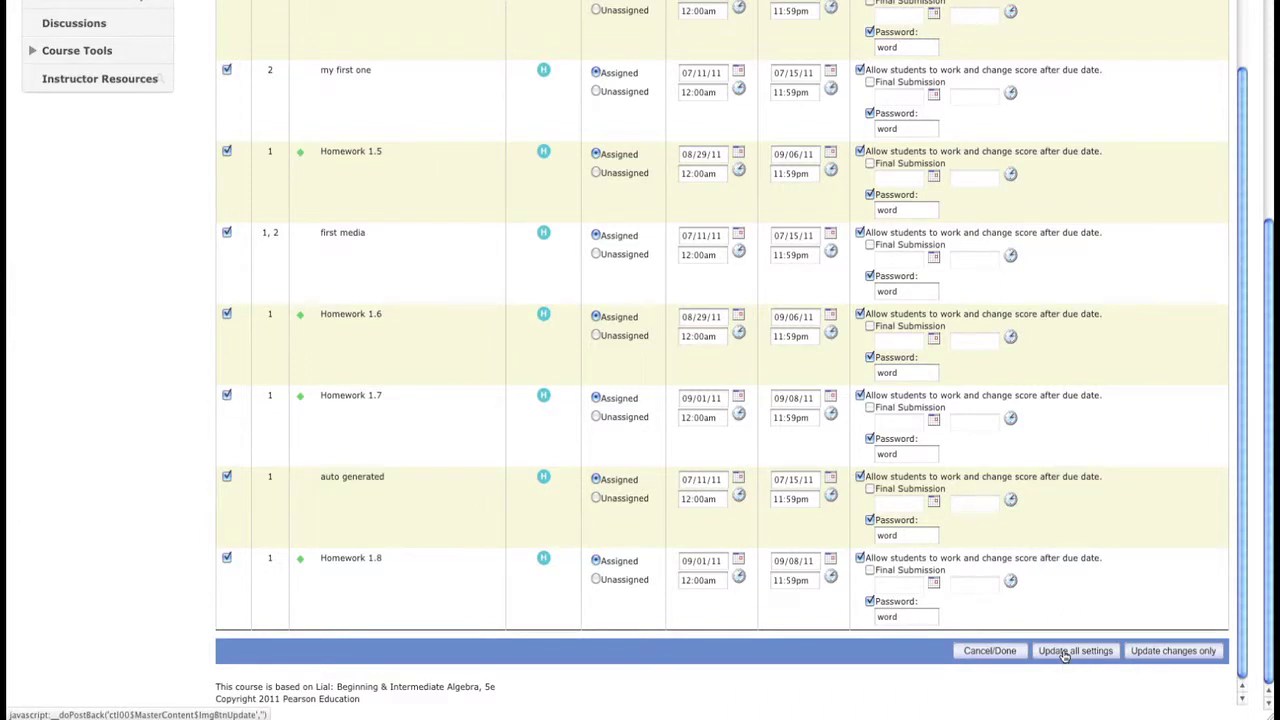
Step: Save with Update all settings and acknowledge the 'updates have been saved' alert
left_click(1065, 651)
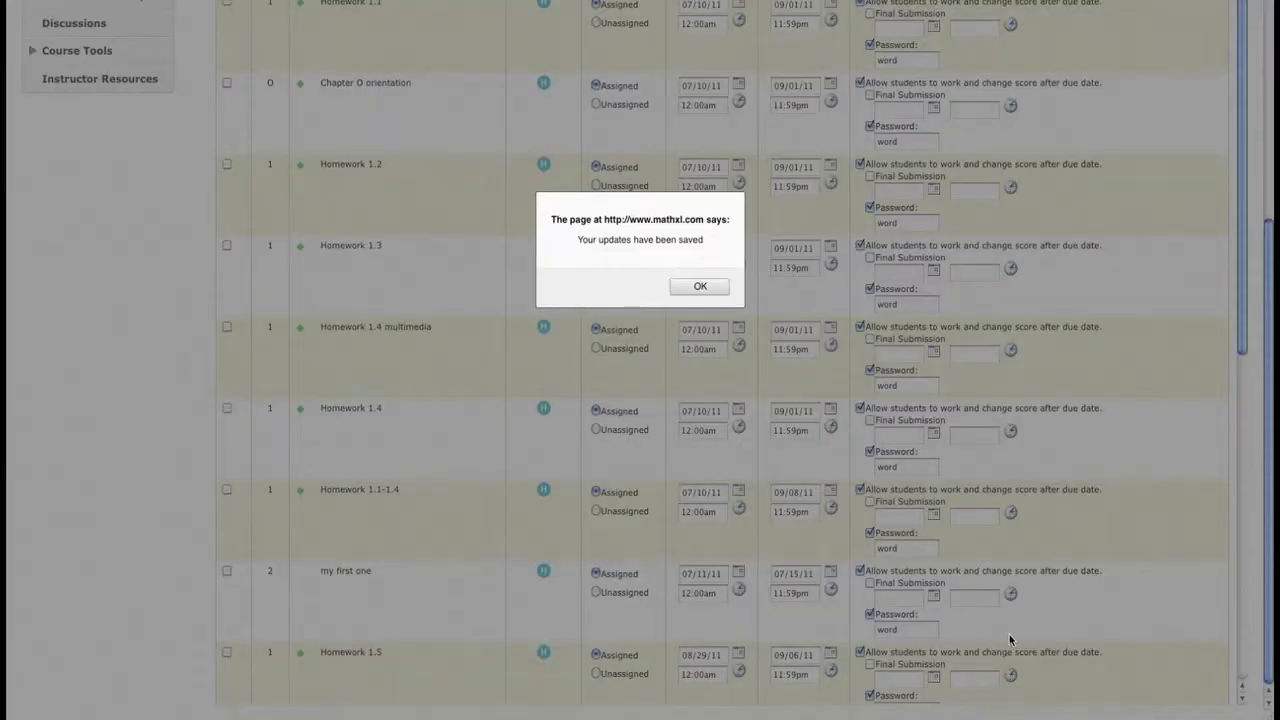
left_click(700, 287)
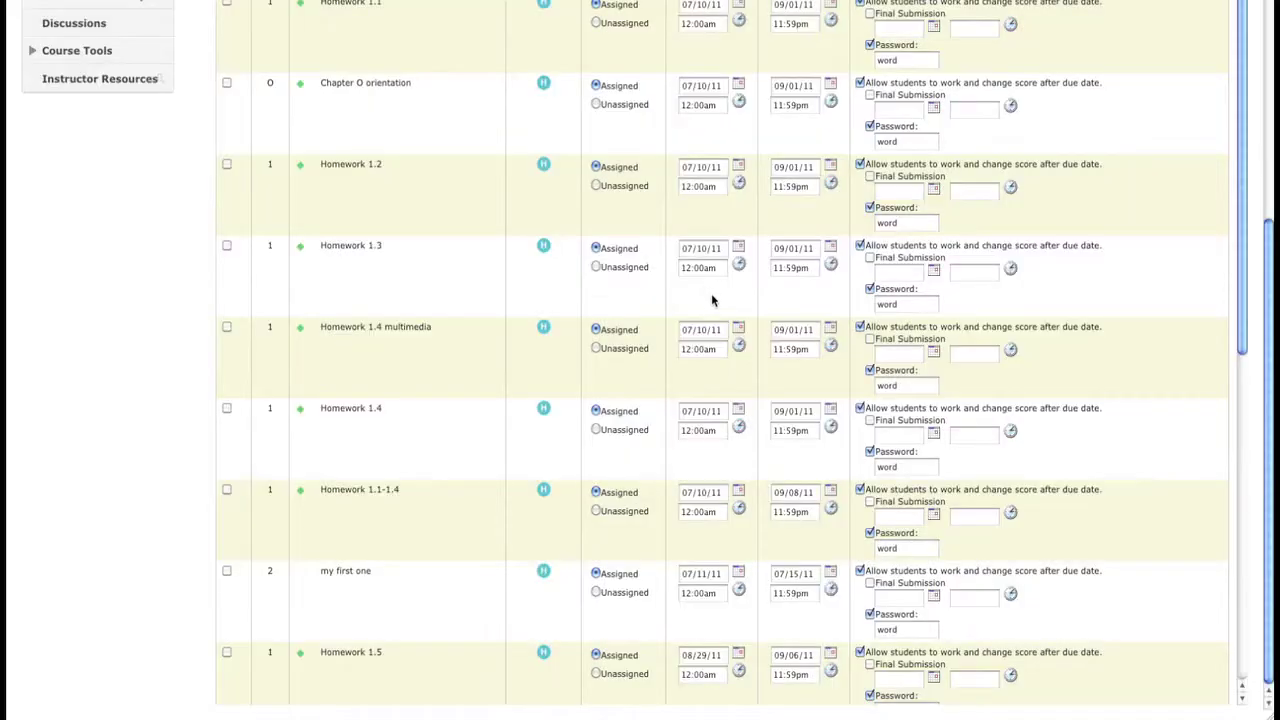
scroll(837, 422, "up", 5)
scroll(837, 422, "up", 1)
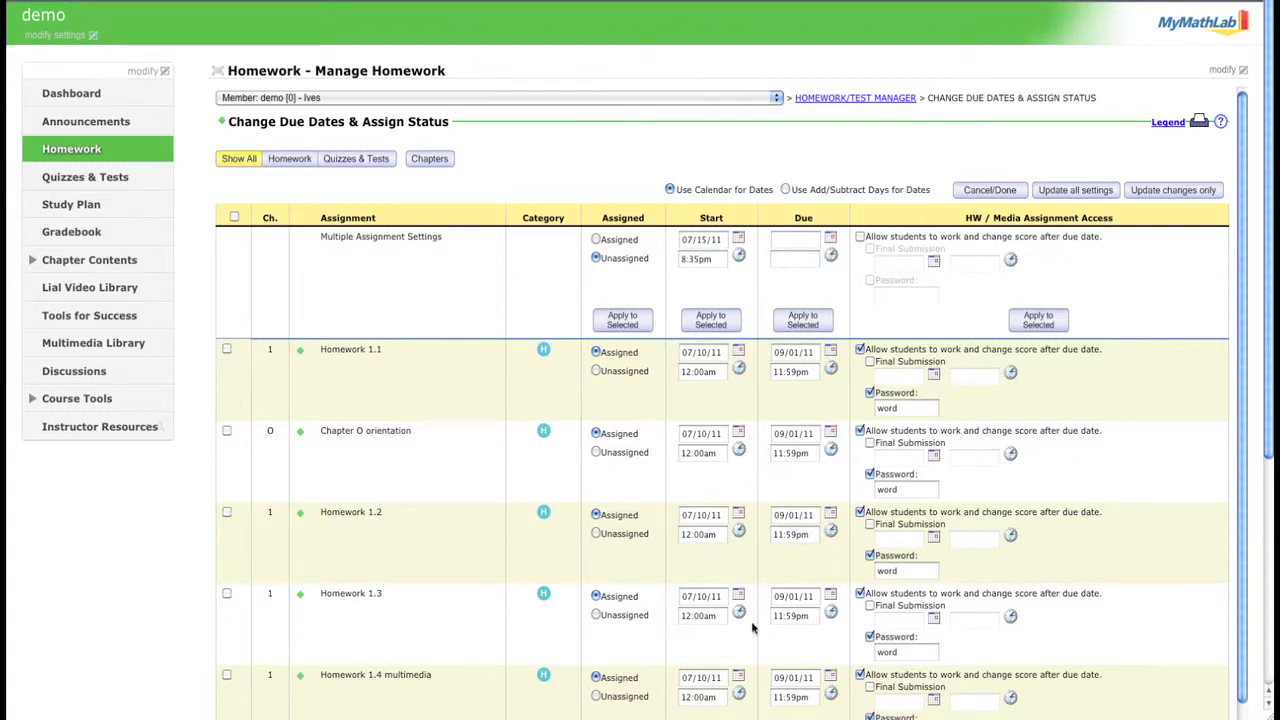
scroll(753, 627, "down", 1)
scroll(753, 627, "down", 4)
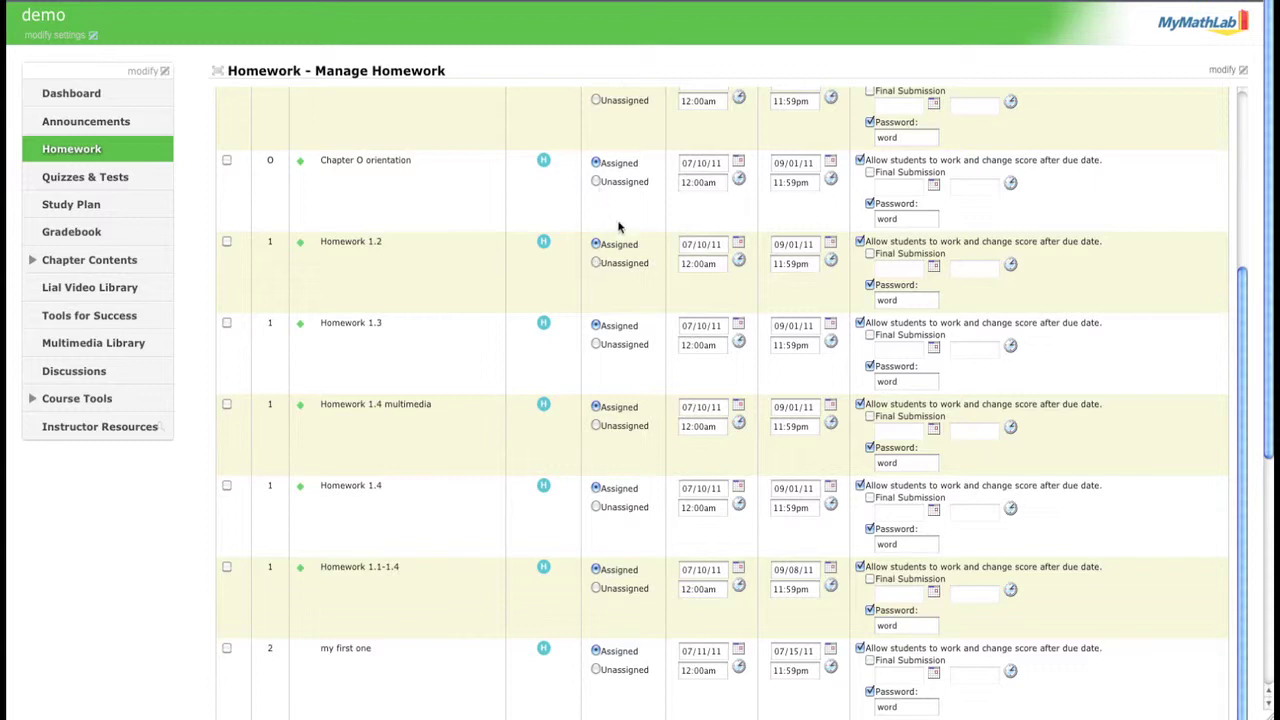
scroll(692, 316, "up", 3)
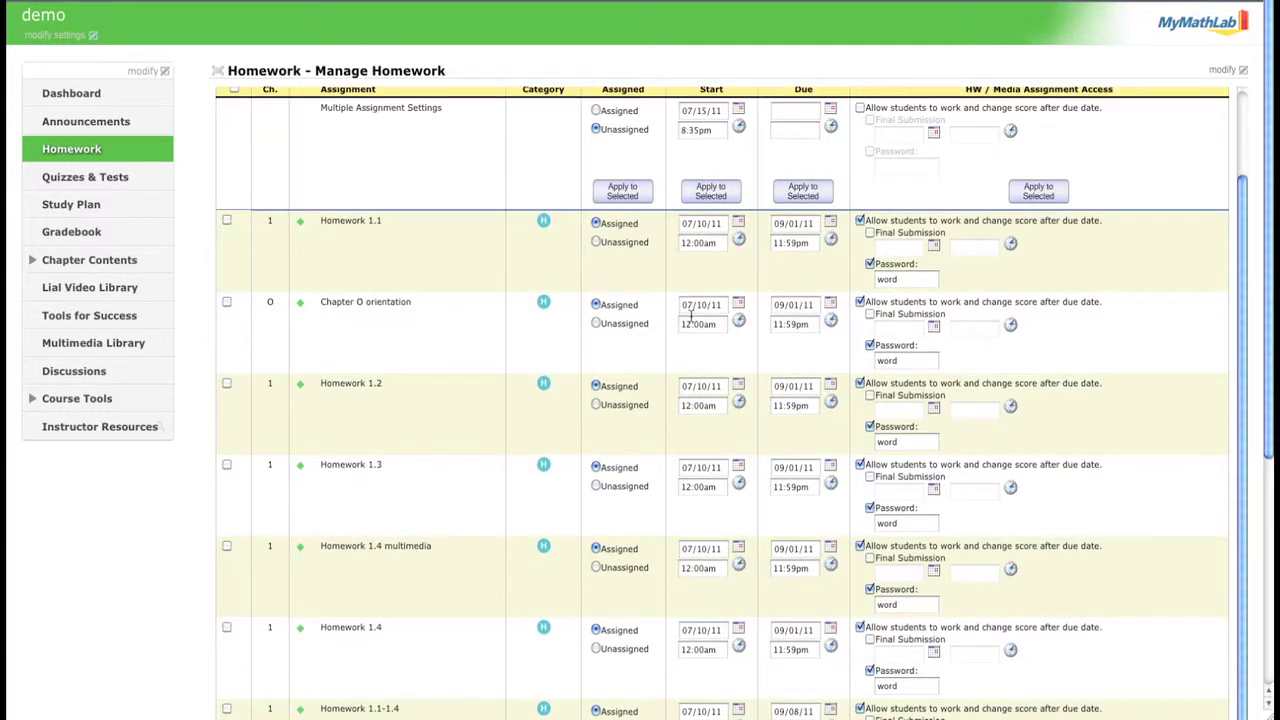
scroll(690, 316, "up", 2)
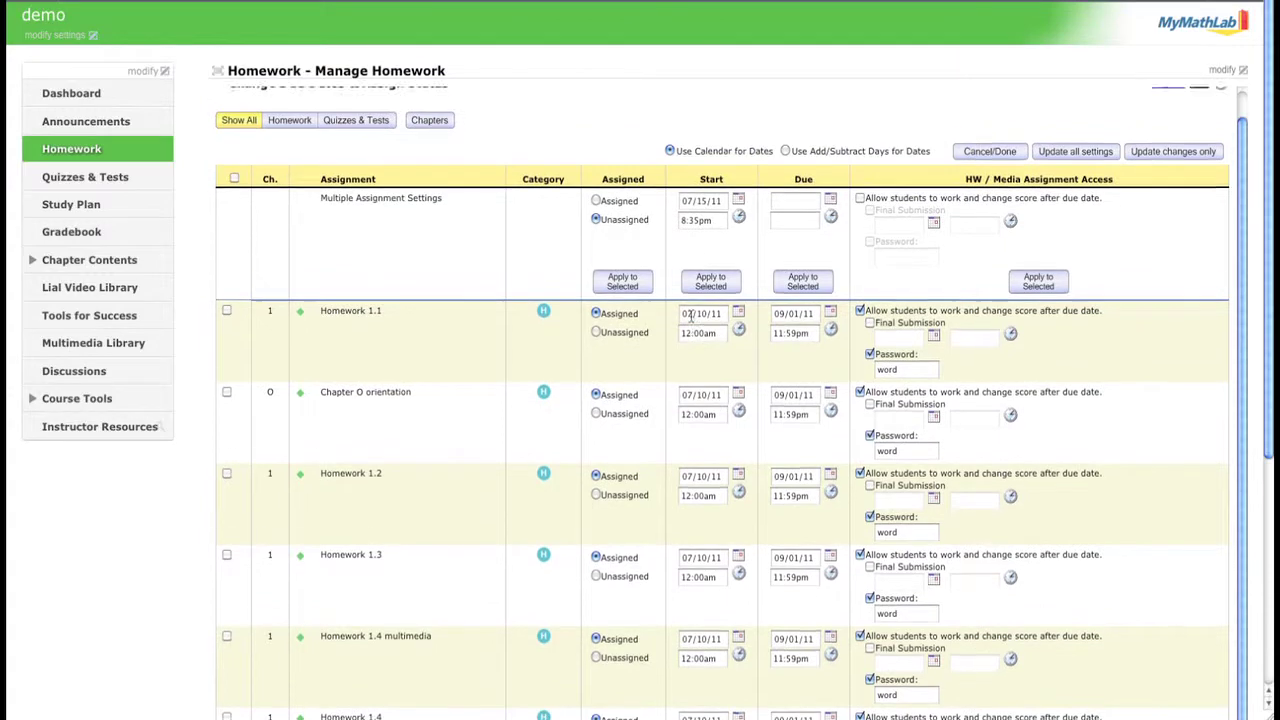
scroll(690, 316, "up", 1)
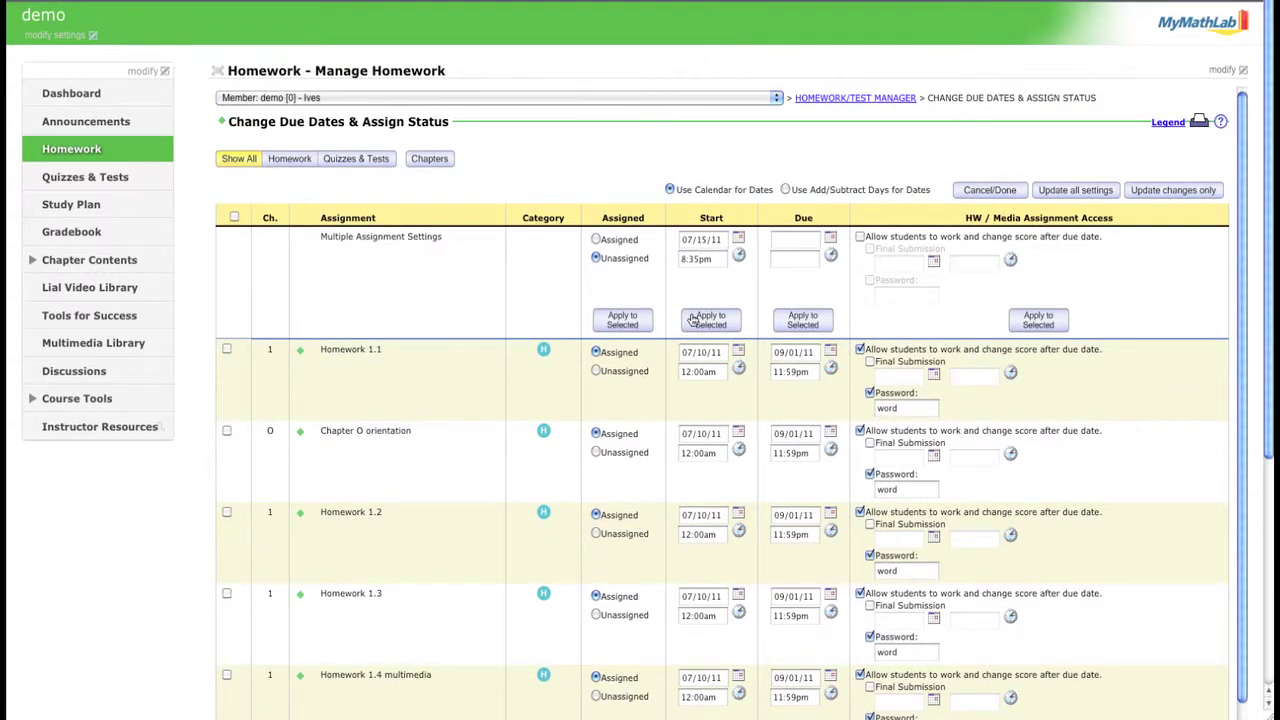